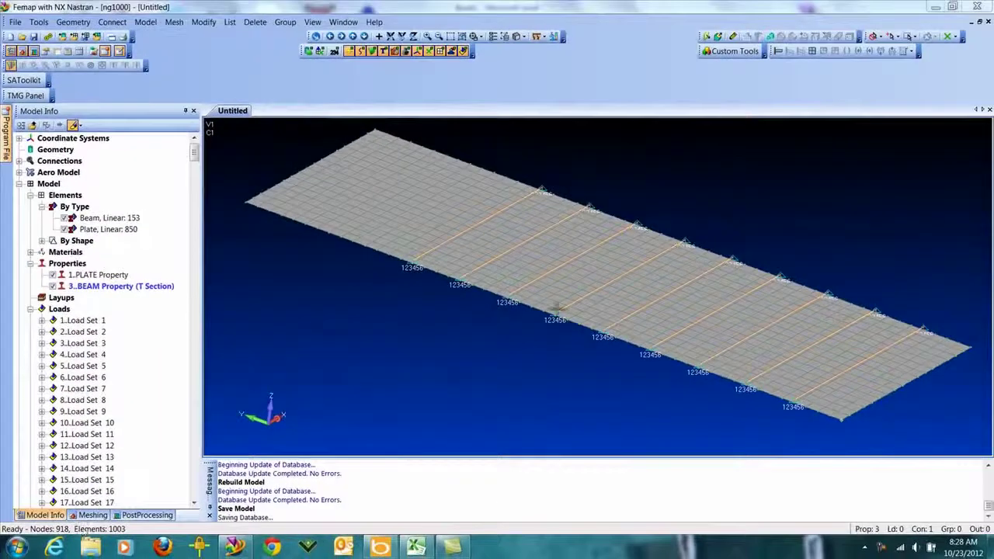
Step: Tilt the panel, run NX Nastran until its 600 output sets load, then close the monitor
middle_drag(462, 272, 617, 304)
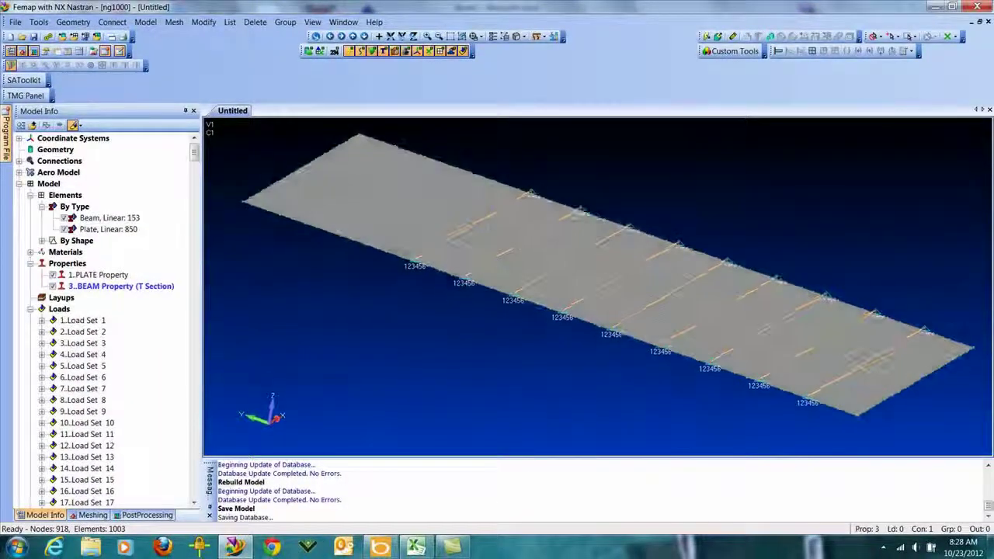
drag(193, 158, 193, 196)
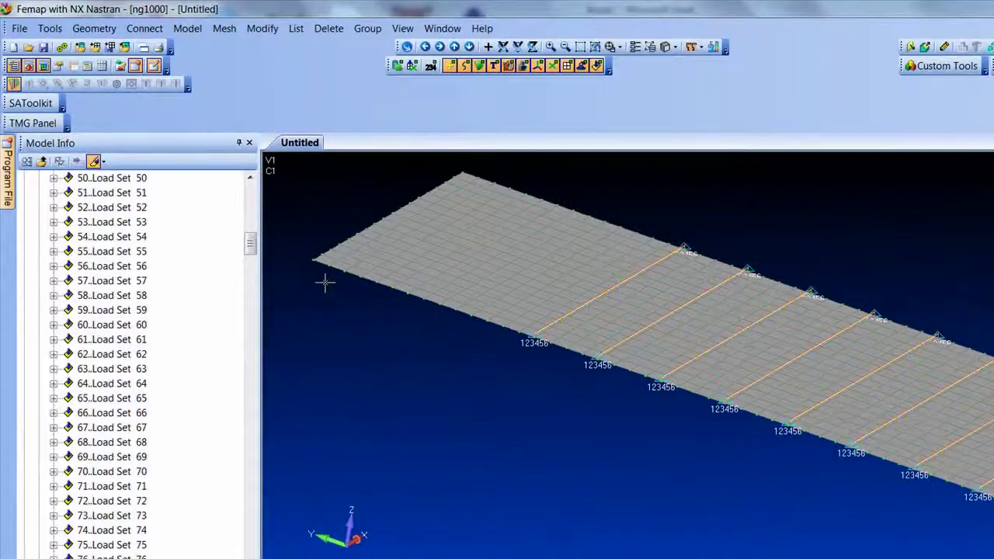
click(62, 48)
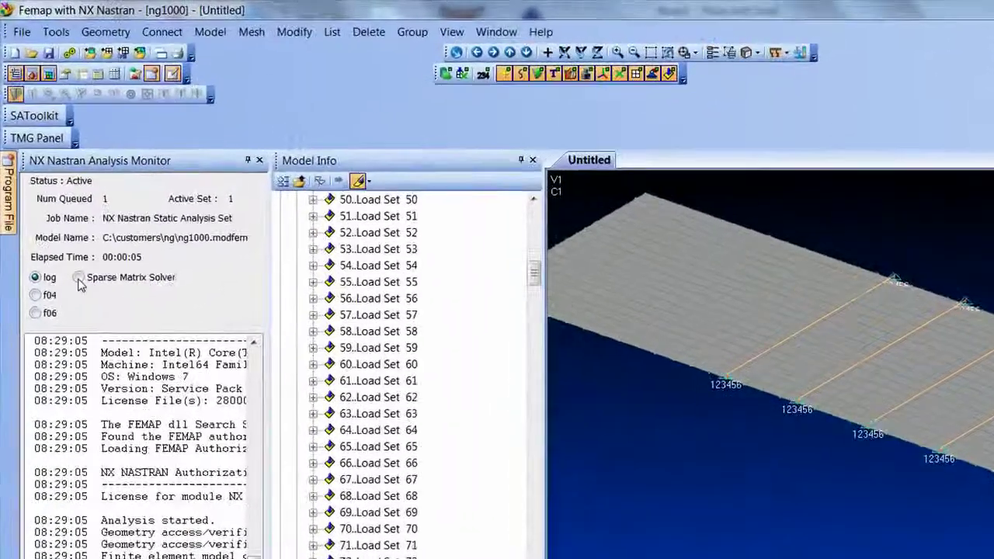
click(53, 192)
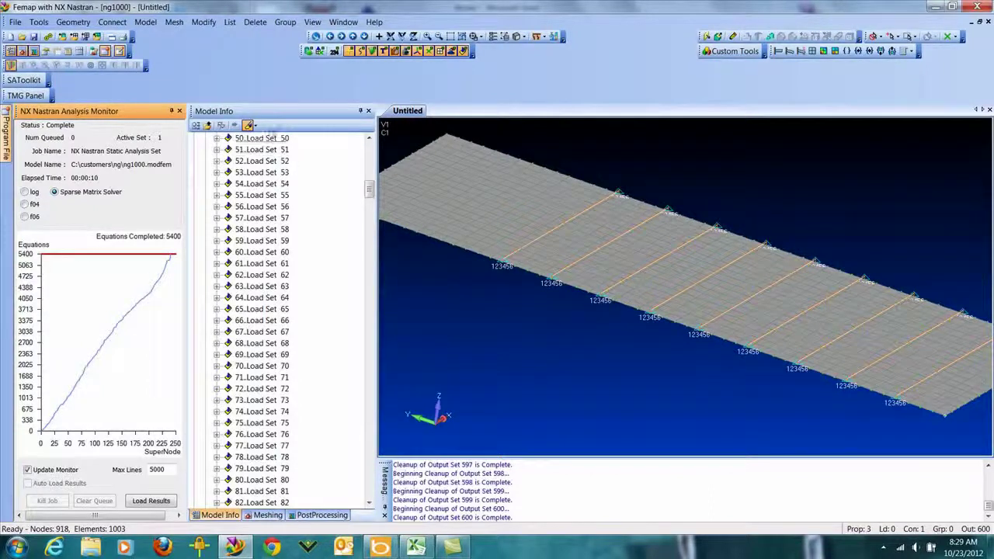
click(178, 111)
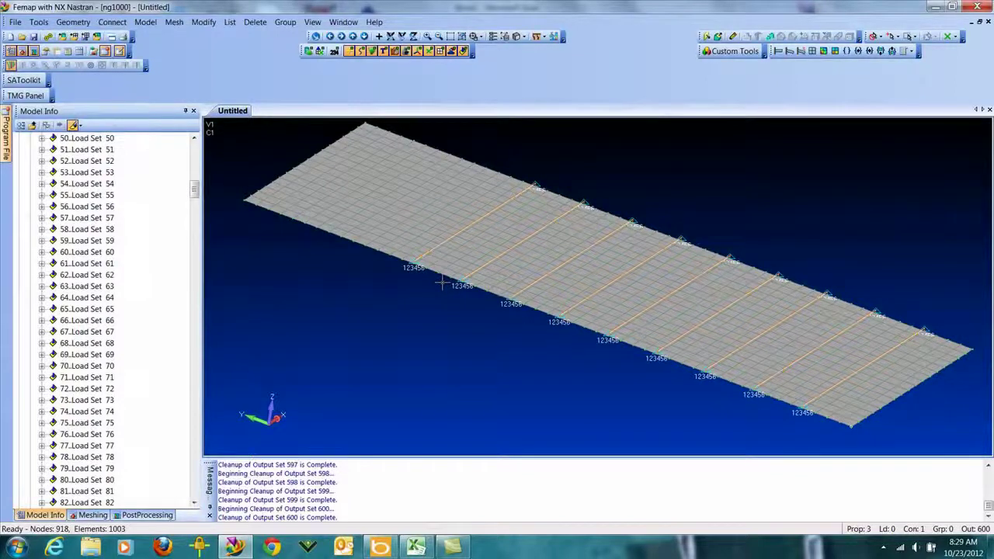
Step: Show the Data Table and unlock it so it accepts data
click(39, 22)
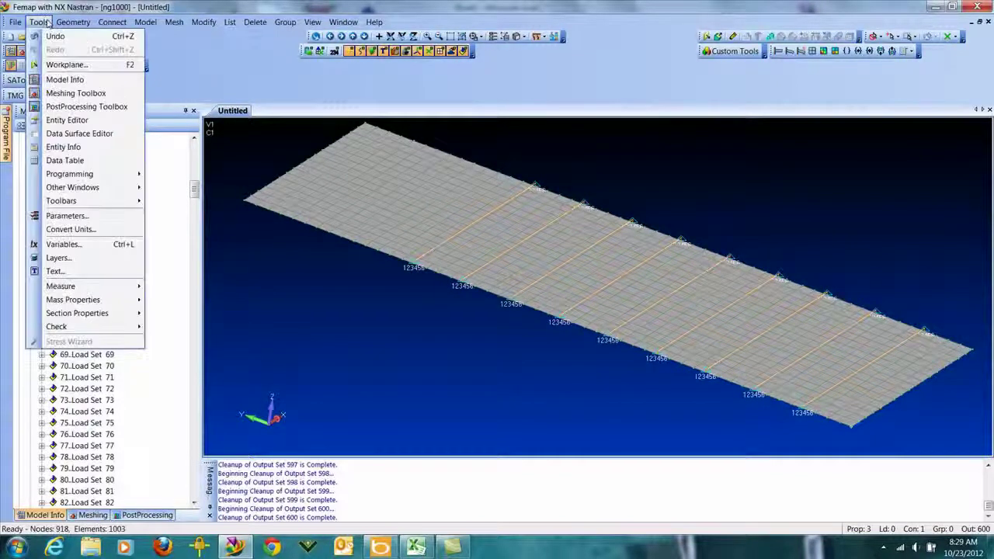
click(64, 160)
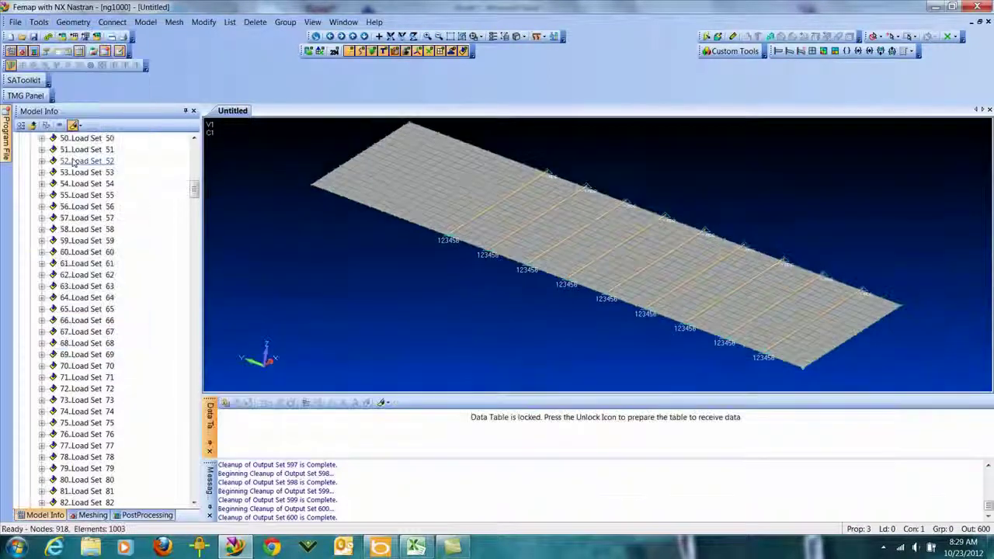
click(225, 403)
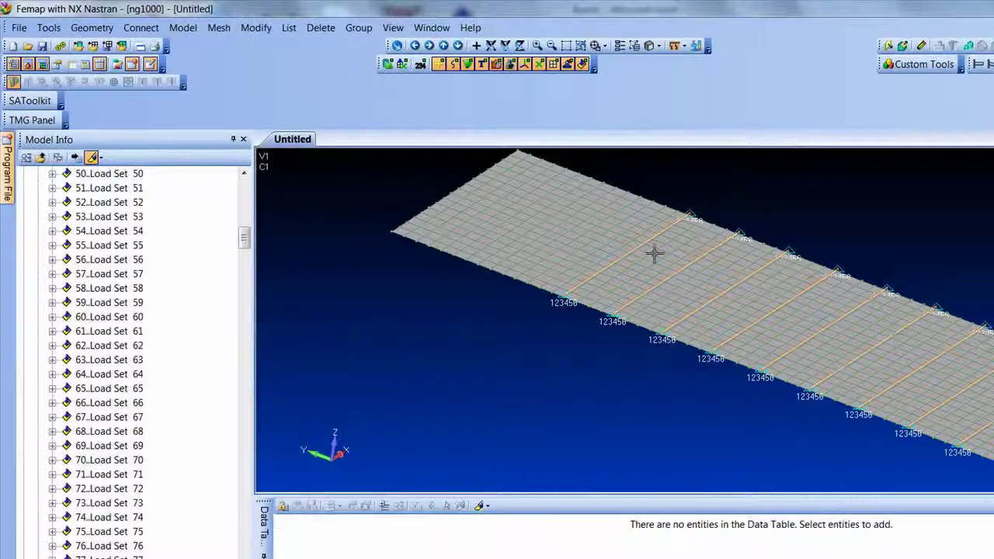
Step: Start List > Output > Results Ranking to Data Table
click(288, 27)
mouse_move(303, 102)
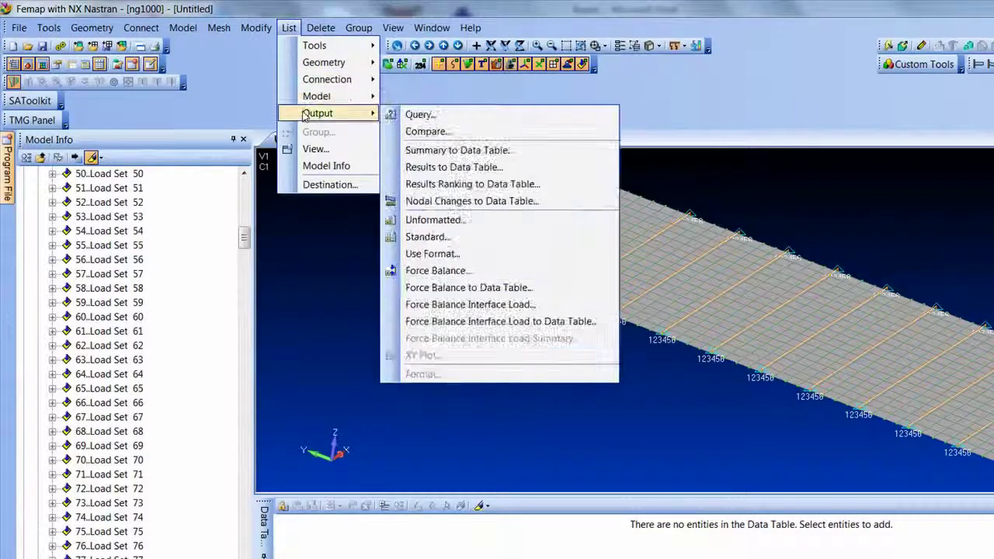
click(530, 186)
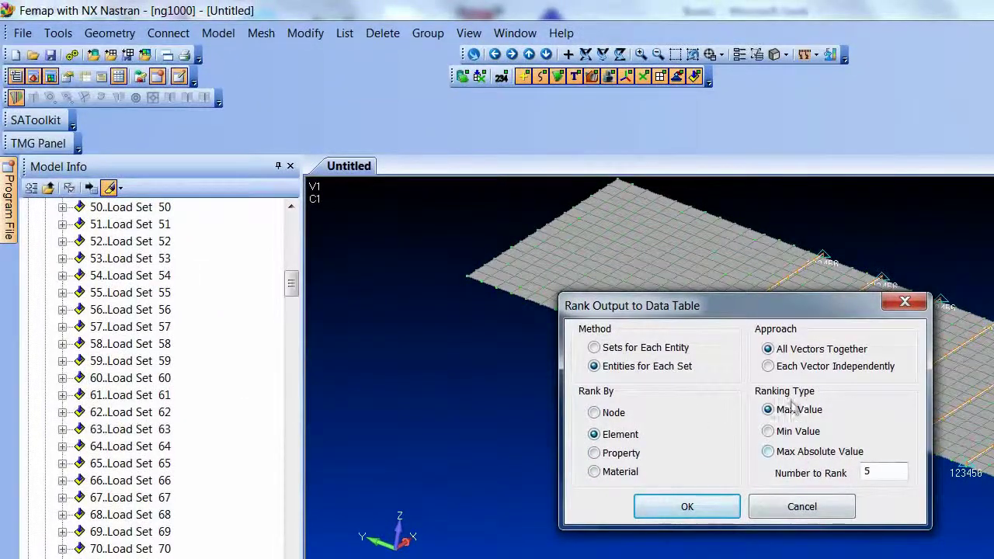
Step: Rank top-5 max values for all output sets using vector 7033 Plate Top VonMises Stress, both options on
click(690, 505)
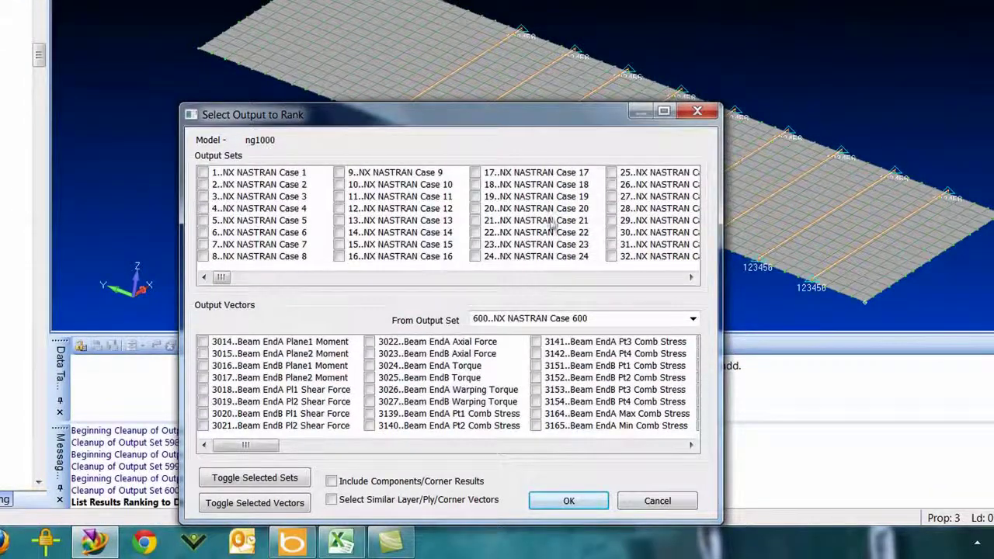
drag(256, 270, 880, 93)
click(241, 480)
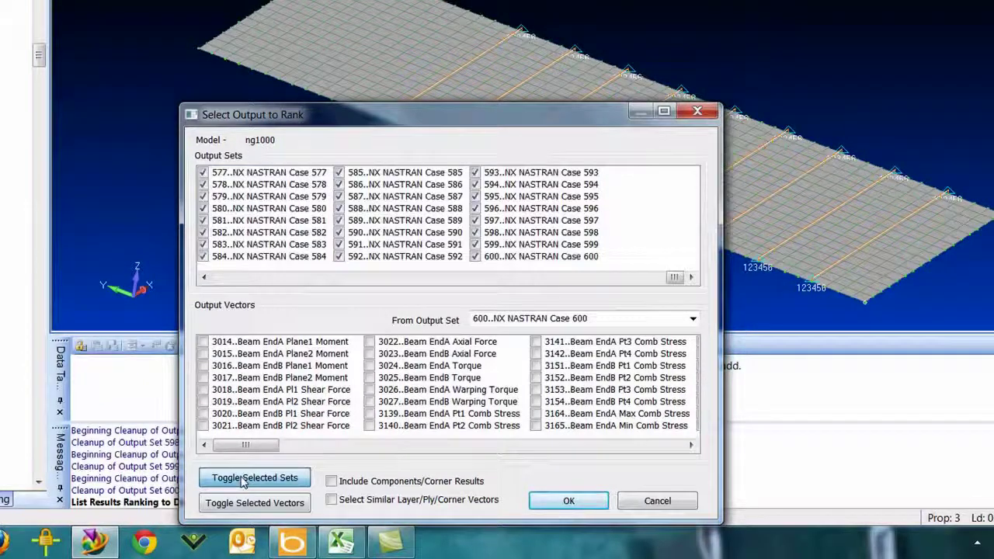
drag(246, 445, 293, 450)
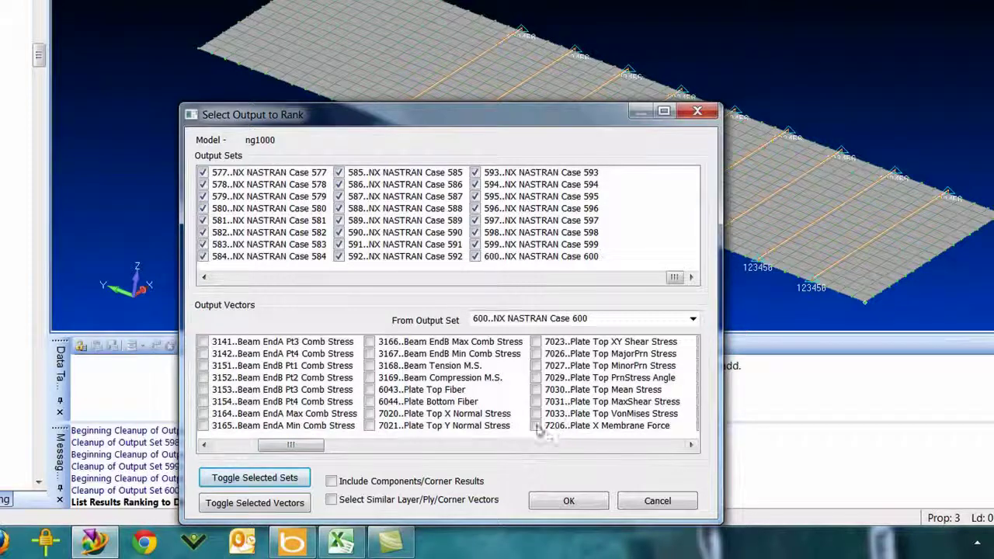
click(536, 414)
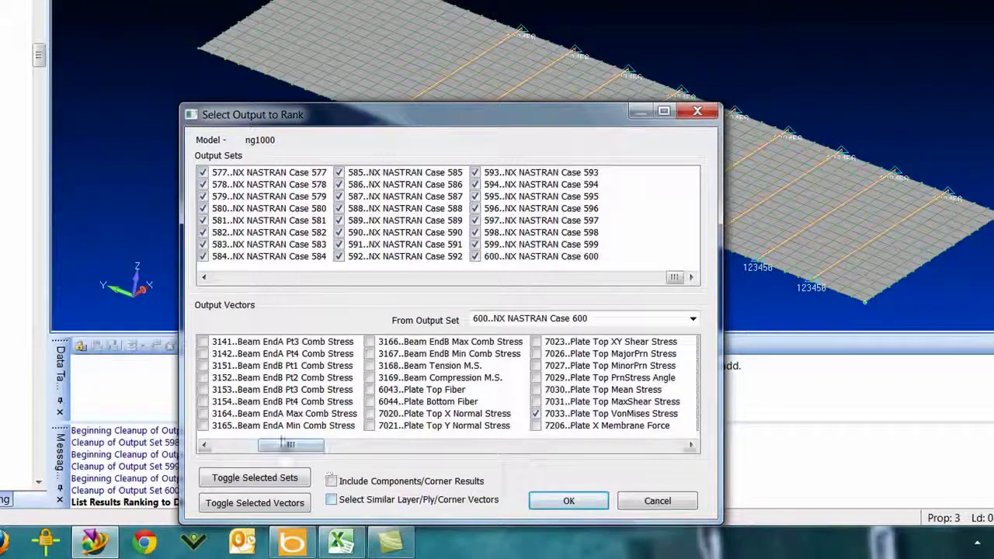
click(353, 501)
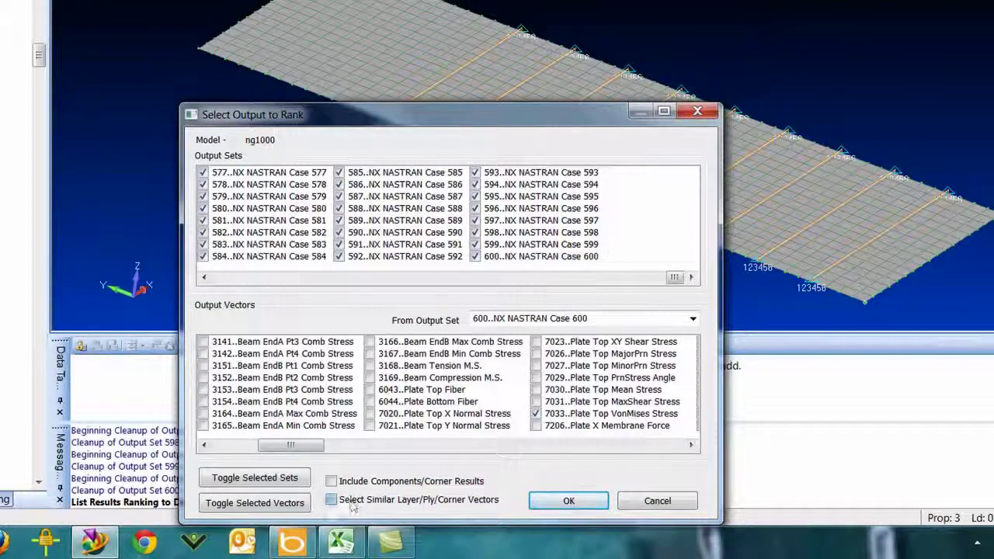
click(350, 482)
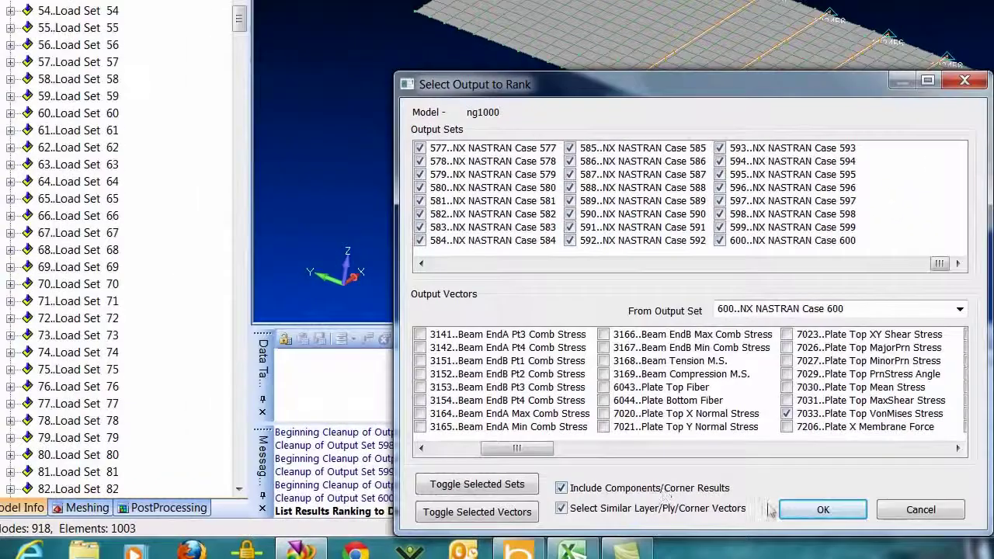
click(822, 510)
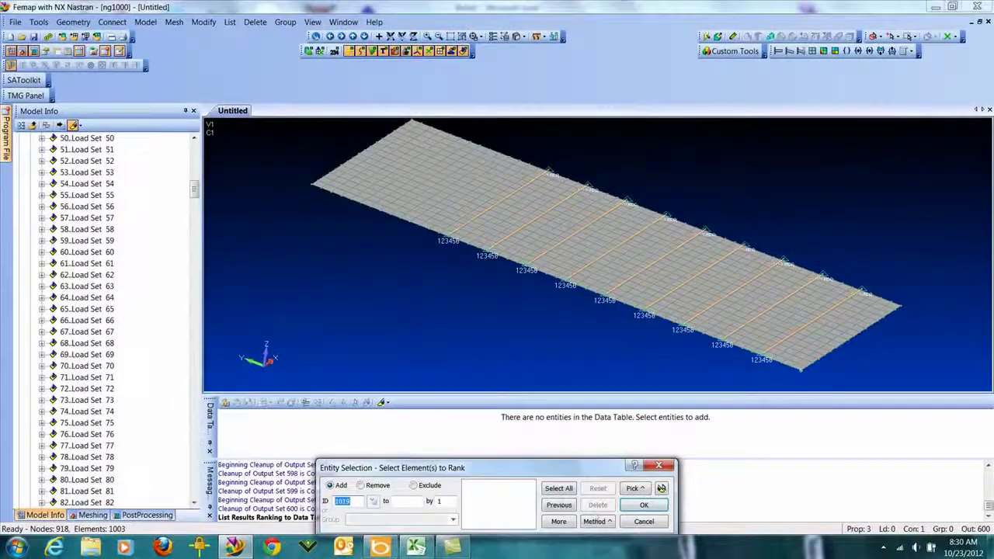
Step: Select the 850 type-17 elements for ranking and confirm
click(596, 521)
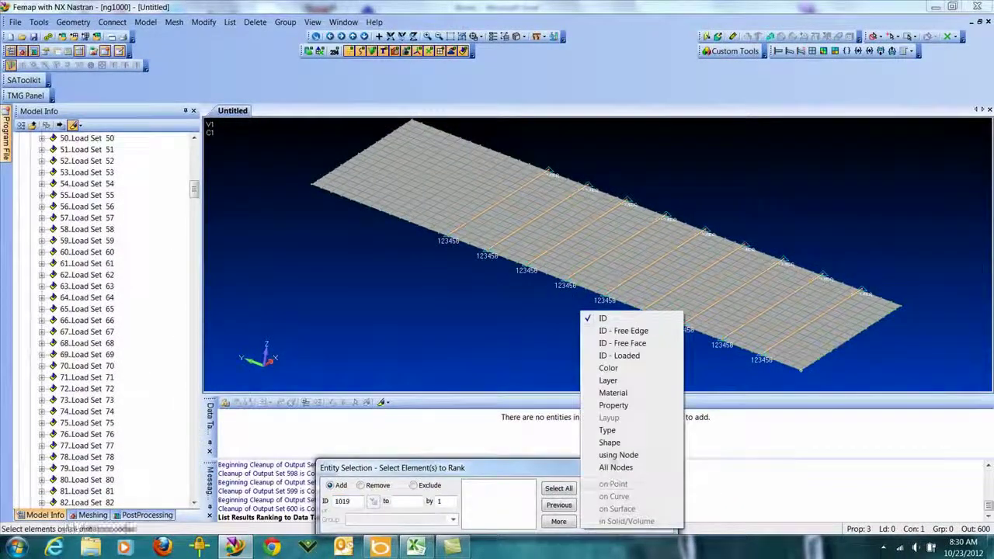
click(610, 433)
click(650, 286)
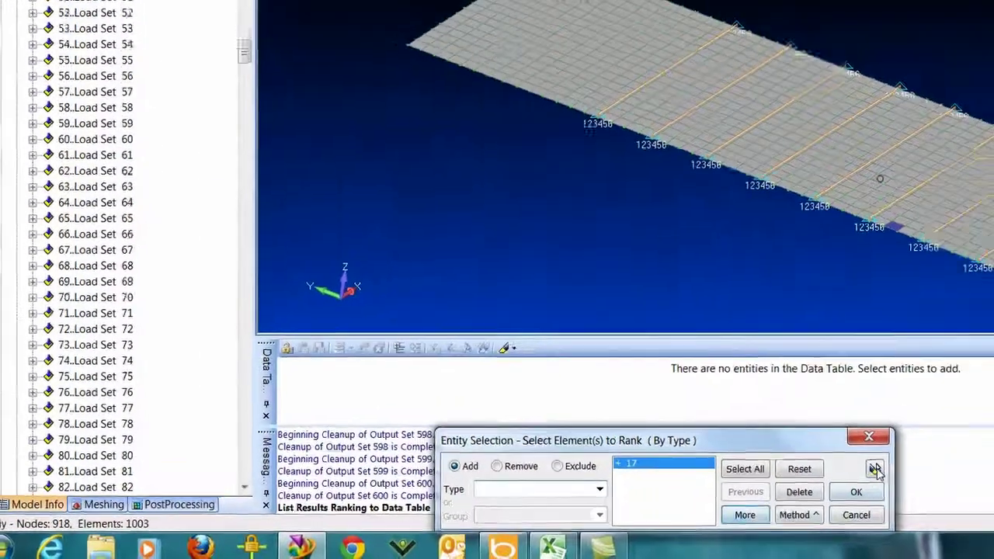
click(938, 462)
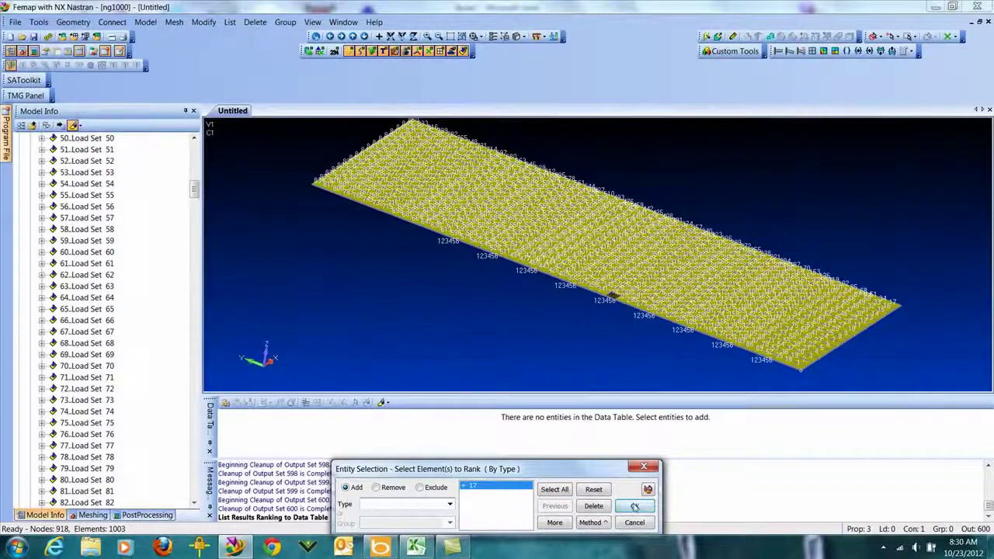
click(635, 506)
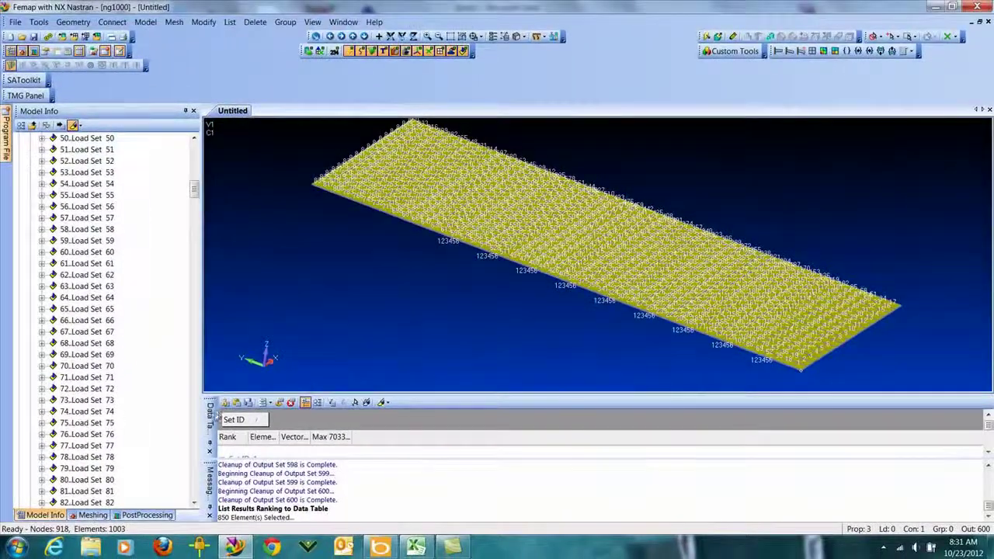
Step: Ungroup the table into a Set ID column, sort Max 7033 descending, and select the top row
double_click(210, 415)
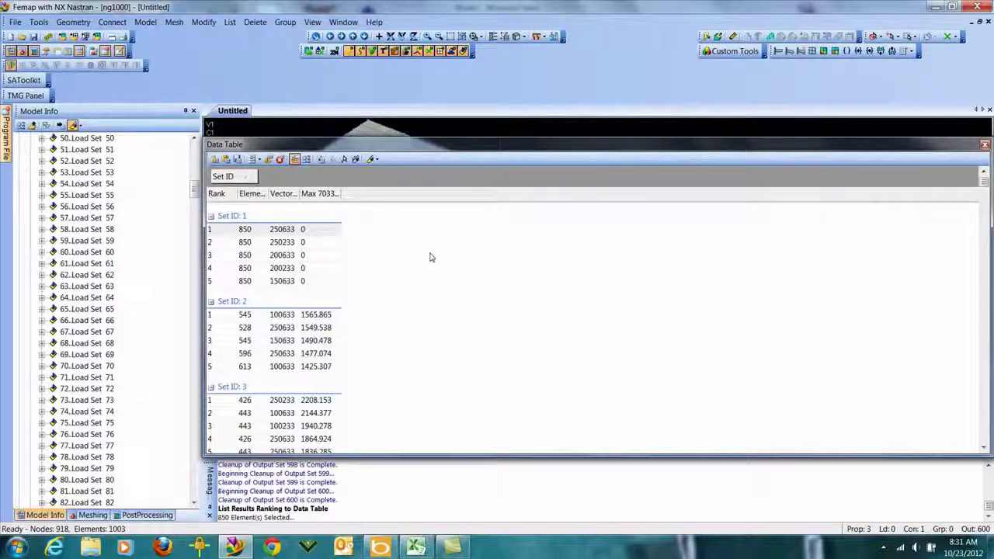
drag(224, 175, 362, 196)
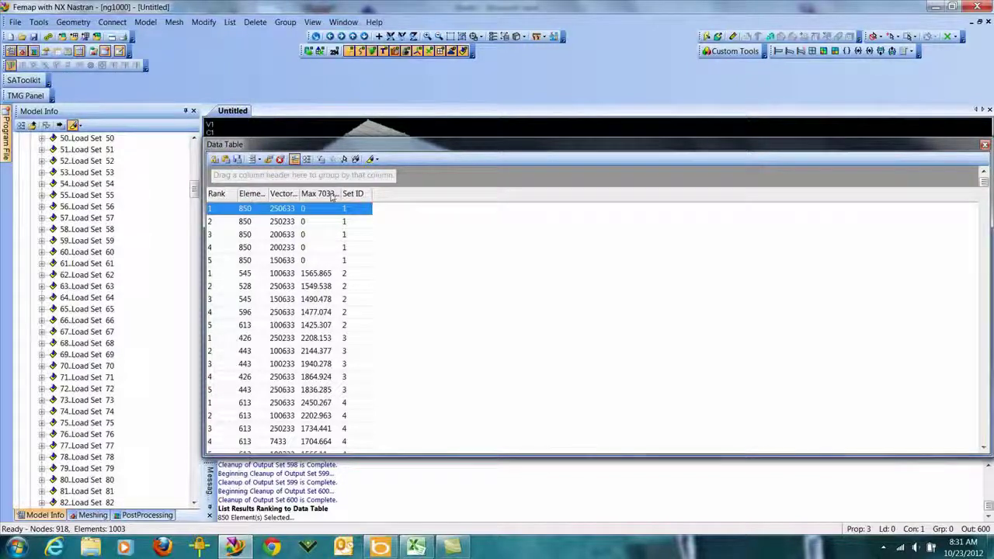
click(330, 195)
click(331, 196)
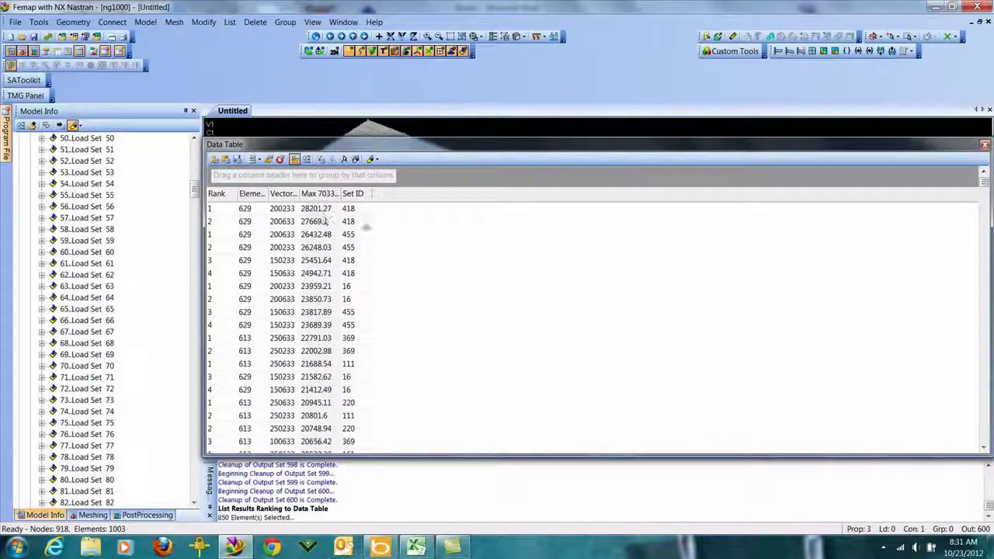
click(240, 211)
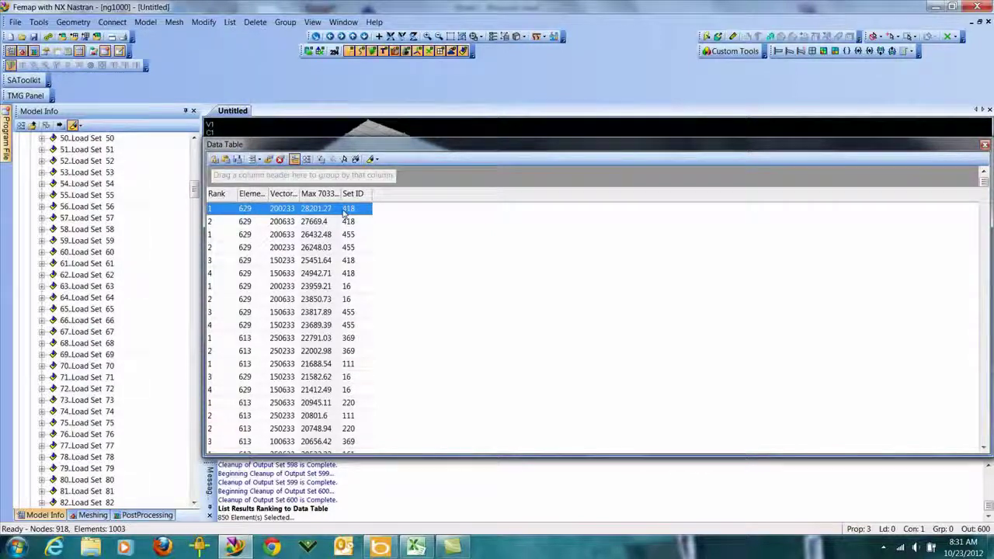
Step: Dock the Data Table below the model, enlarge it, and select element 629's top-ranked row
double_click(438, 146)
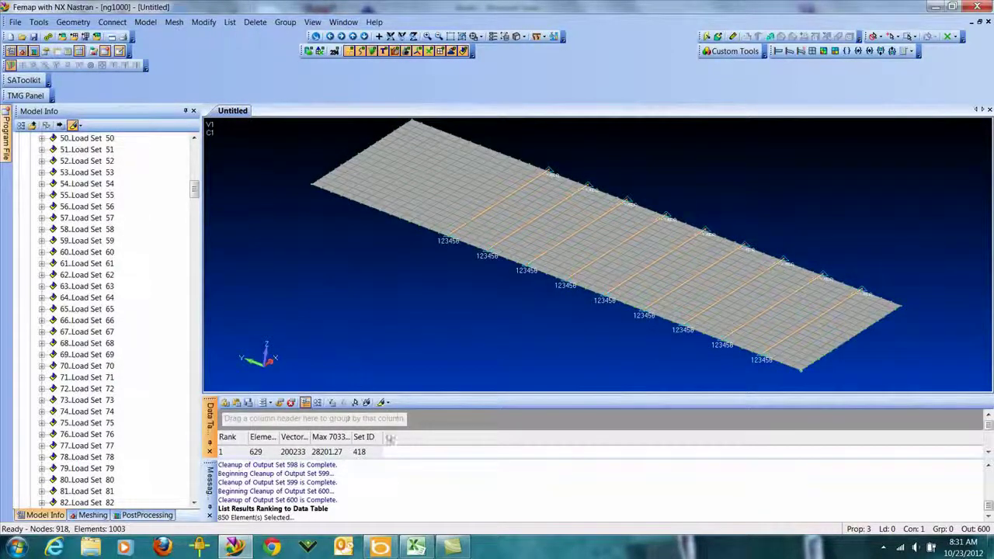
drag(407, 394, 416, 332)
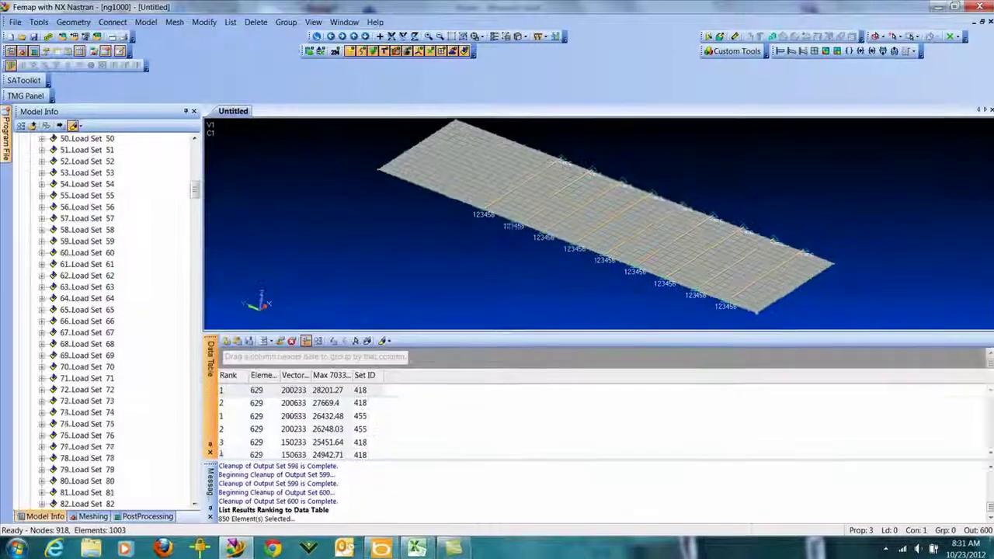
click(346, 502)
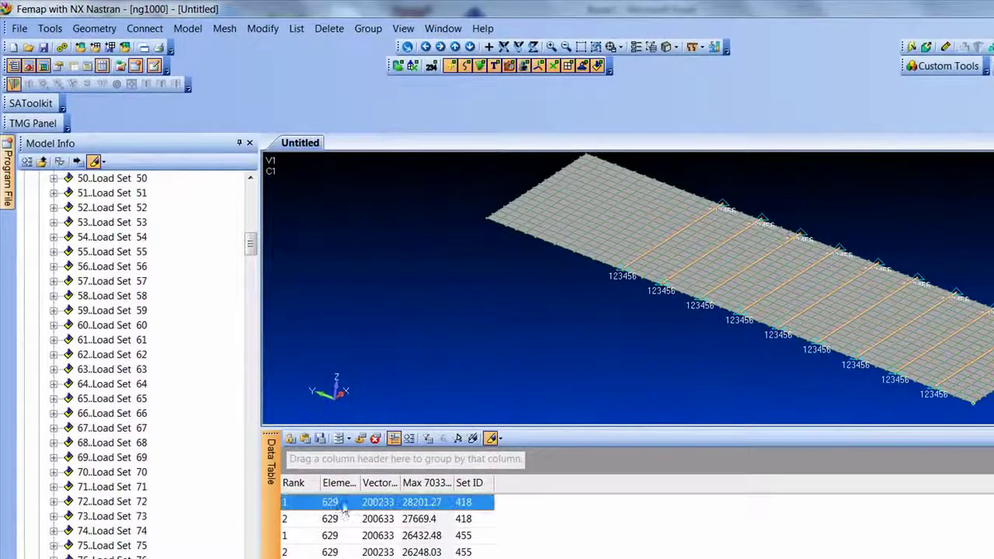
click(342, 518)
click(346, 505)
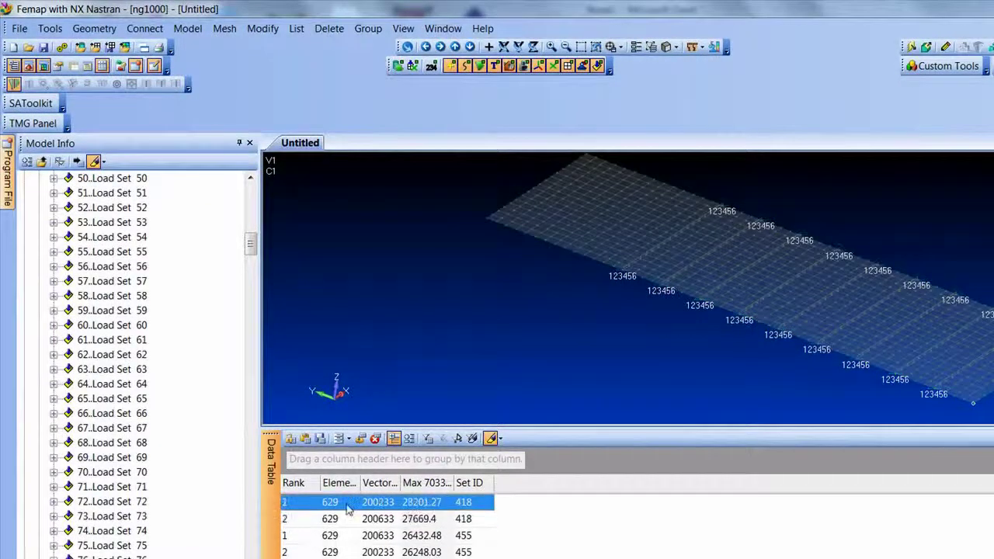
click(595, 310)
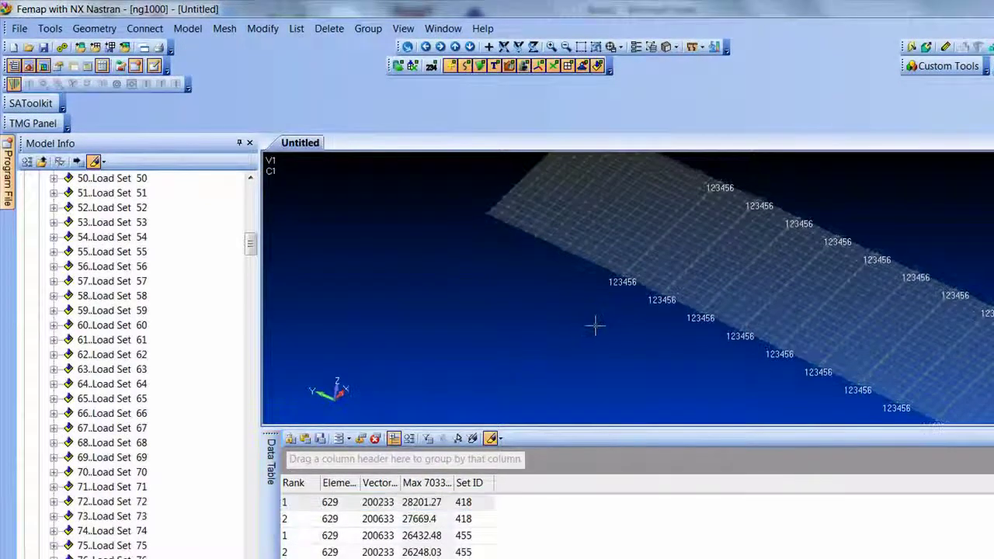
click(346, 504)
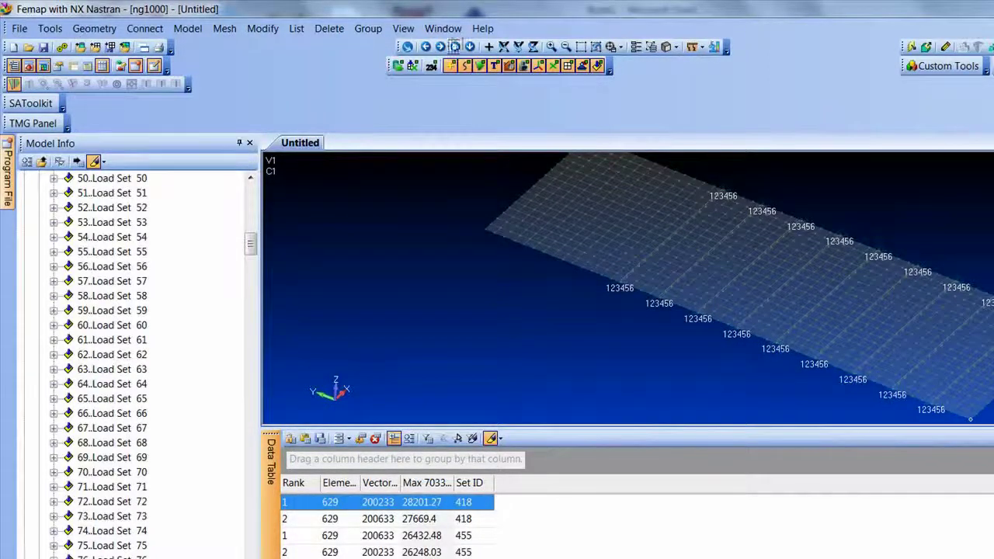
Step: Highlight element 629 in the model with Show Entities and box-zoom onto it
click(442, 28)
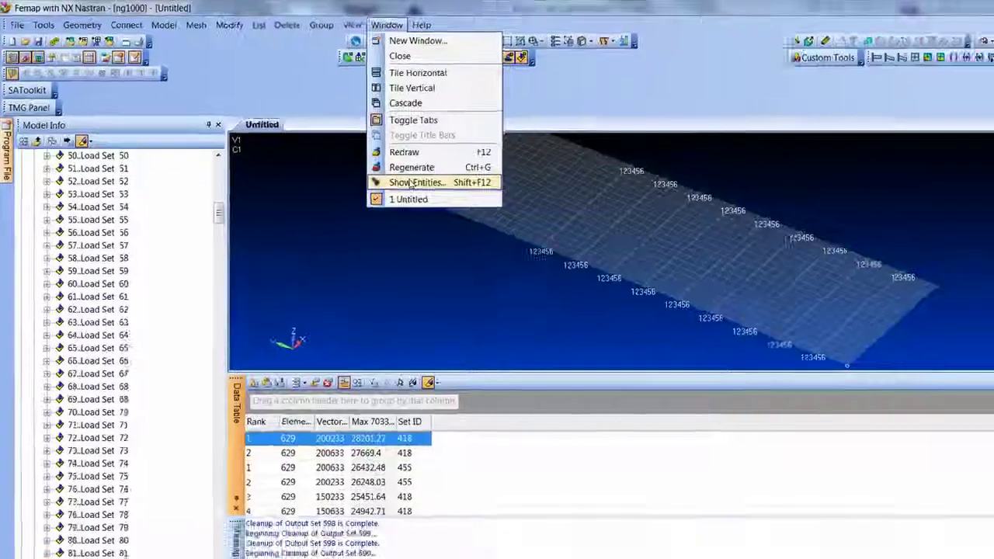
click(477, 208)
click(553, 521)
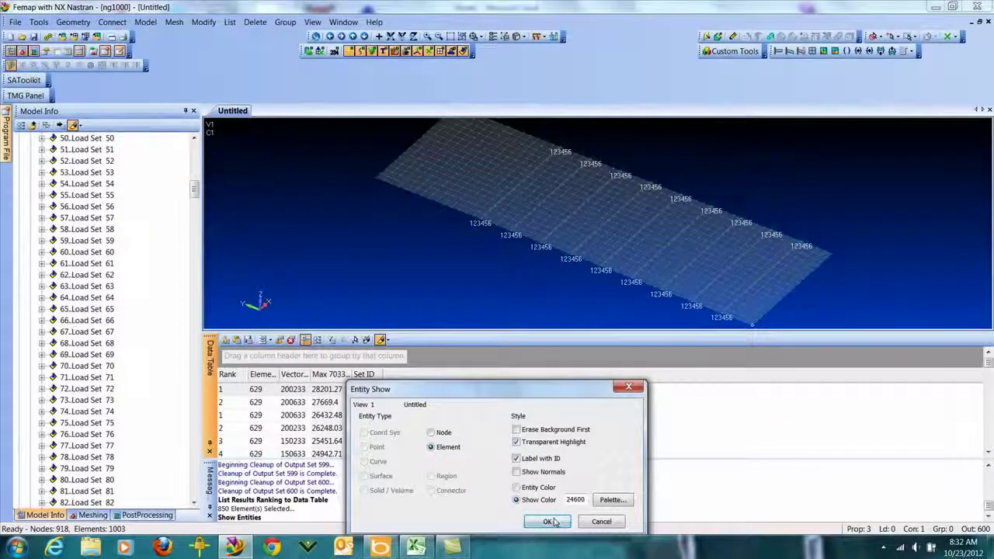
key(Return)
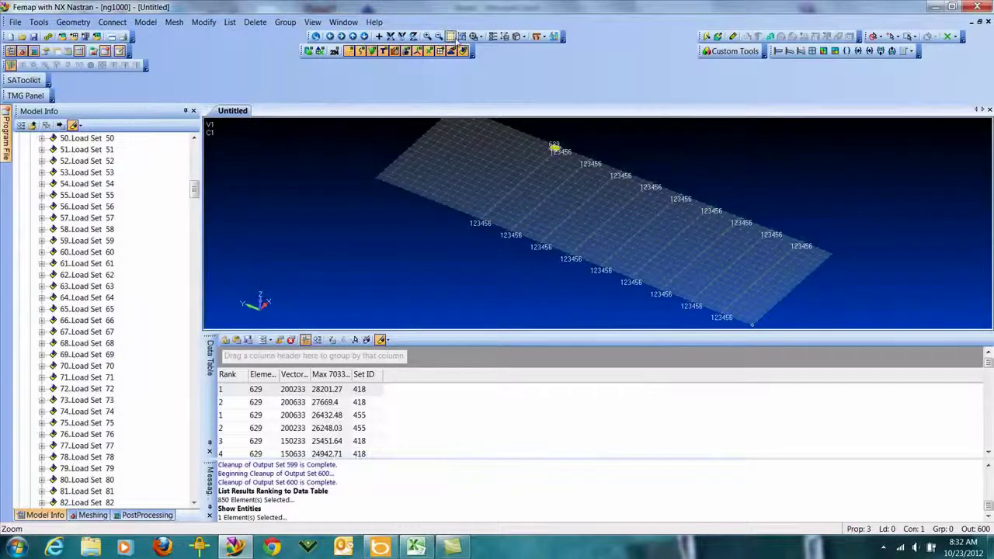
click(454, 38)
click(525, 140)
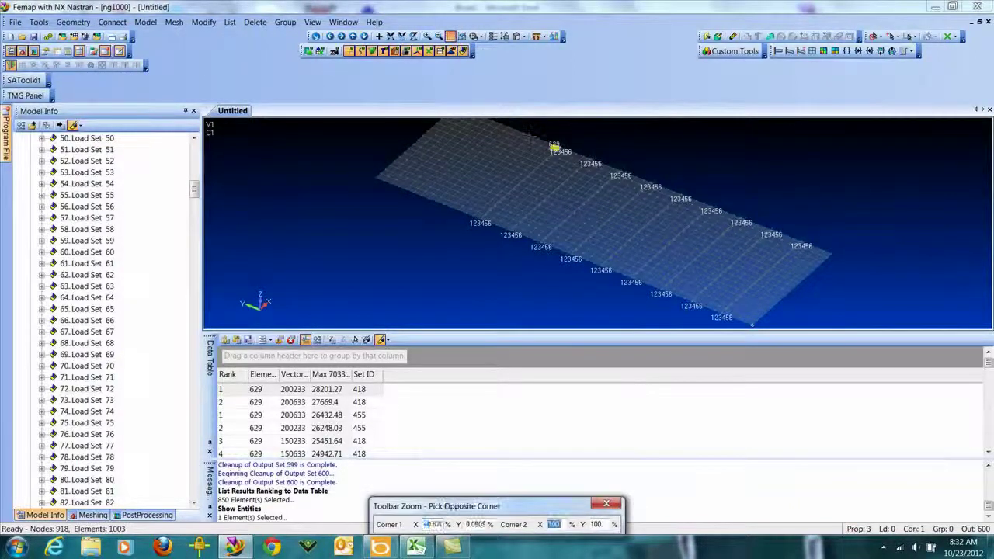
click(611, 194)
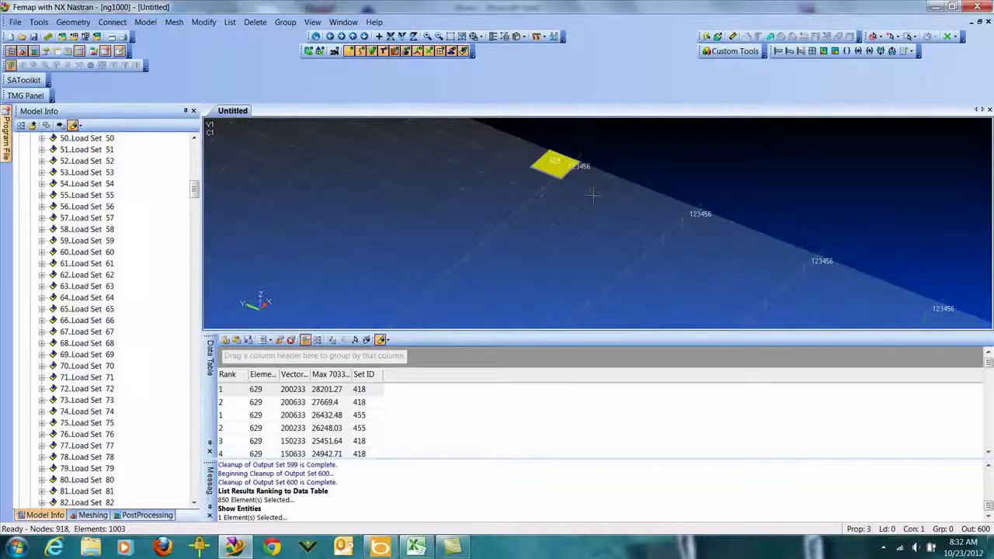
key(F5)
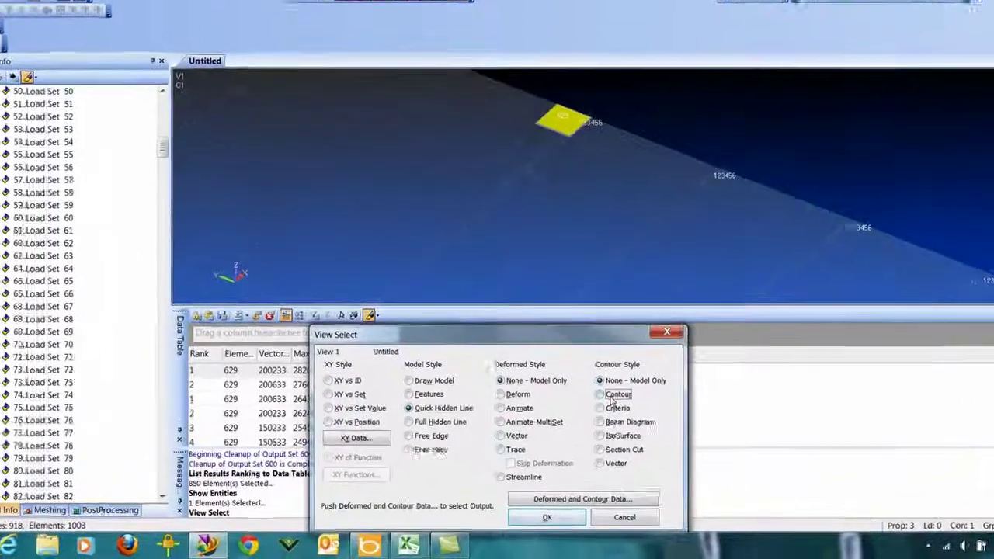
Step: Contour Plate Top VonMises Stress for output set 418 and pan toward the red hotspot
click(588, 411)
click(573, 505)
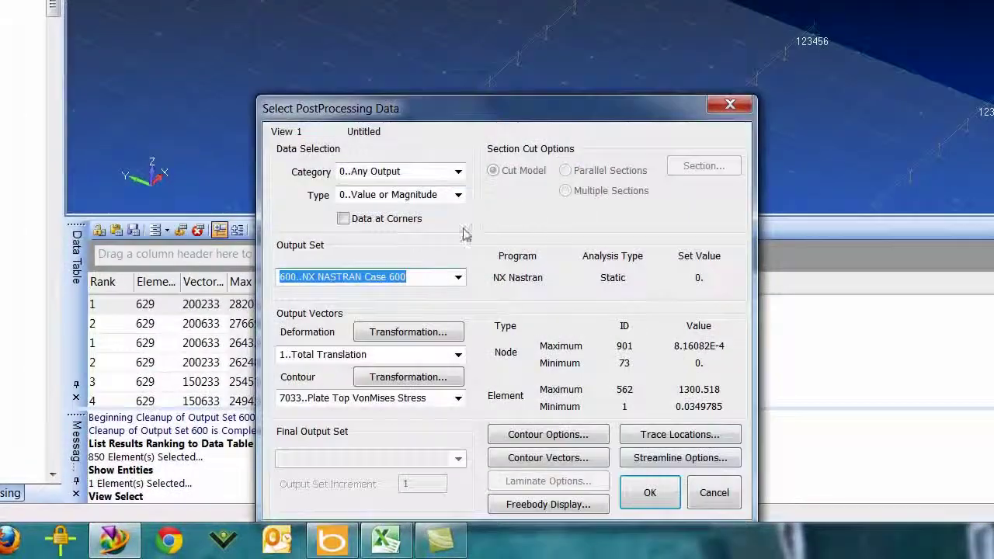
text(418)
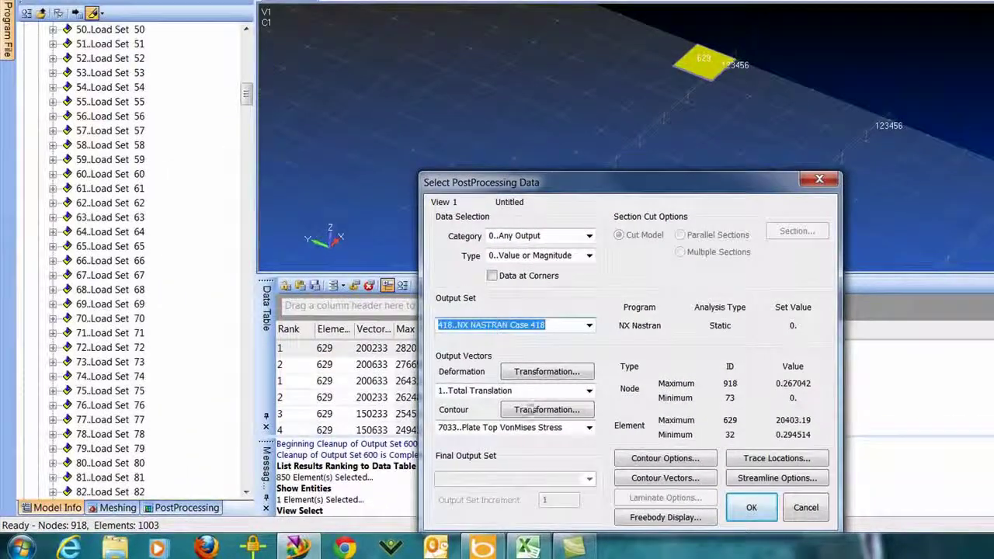
click(751, 507)
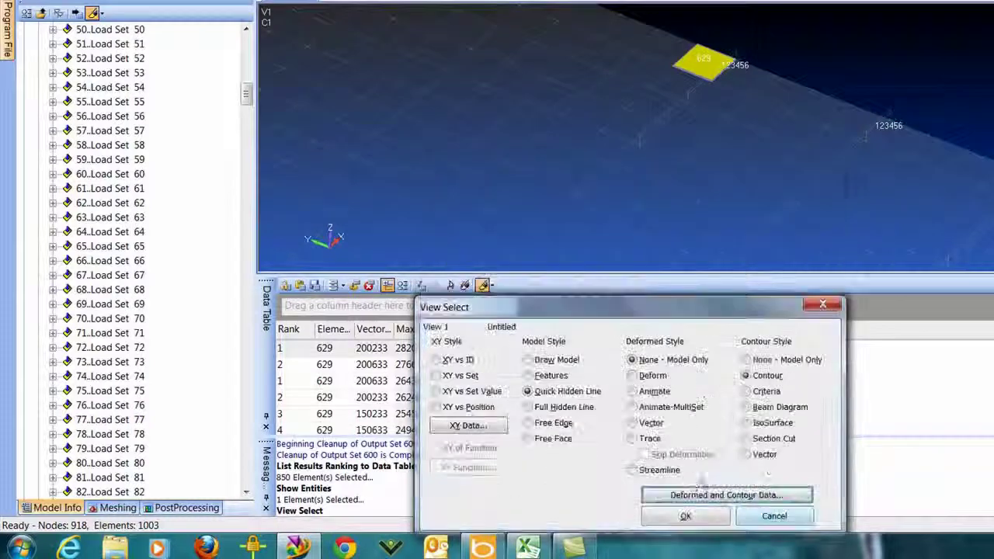
click(685, 516)
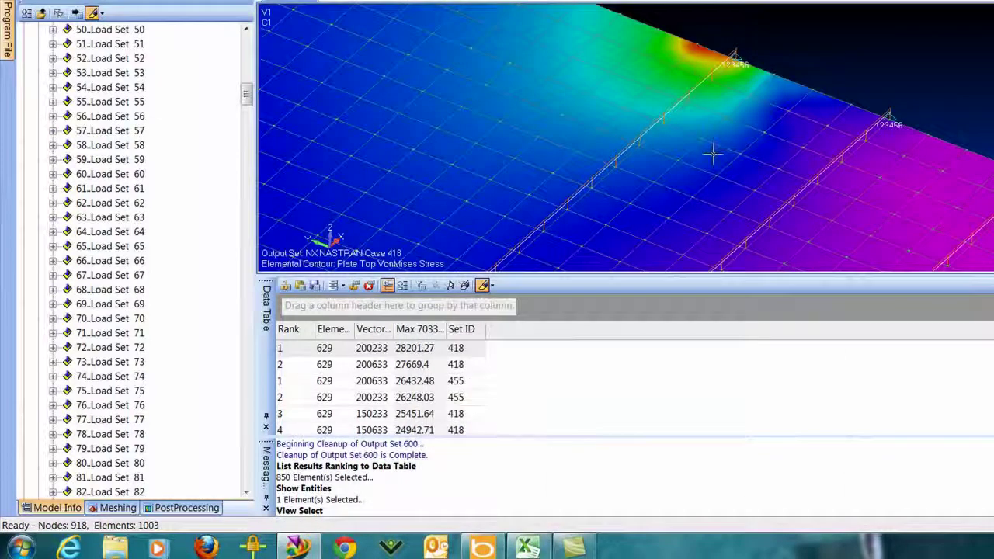
middle_drag(713, 153, 717, 149)
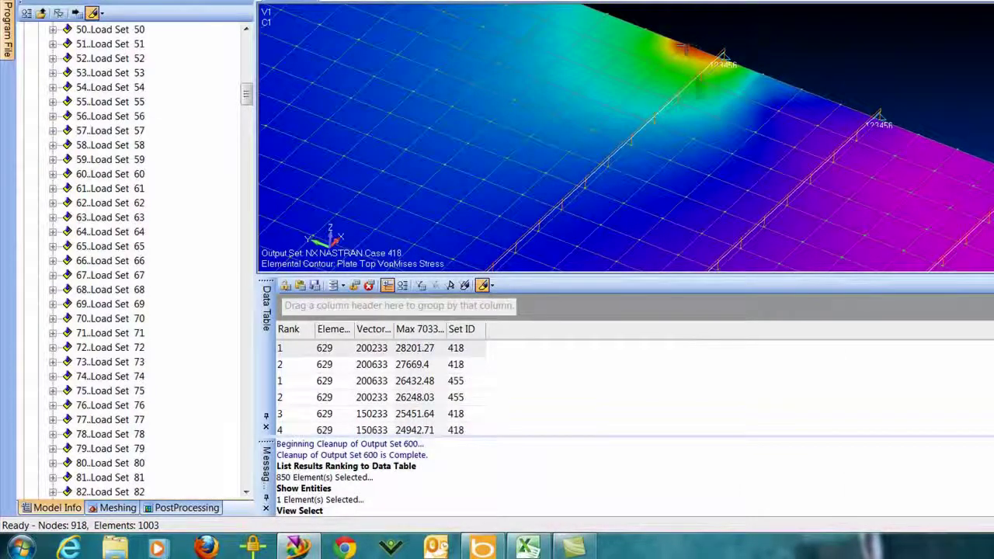